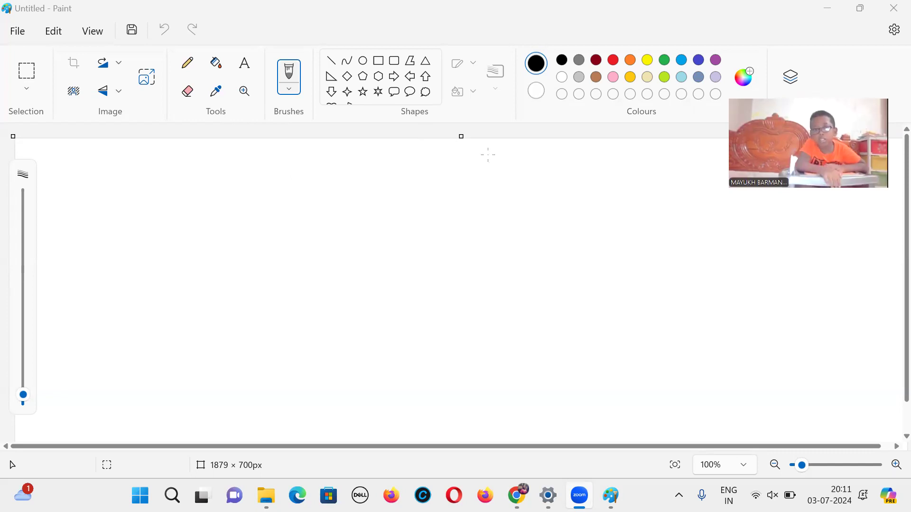
Step: Draw a hexagon about 353 × 369 px in the upper middle of the canvas
{"action": "mouse_move", "coordinate": [890, 332]}
{"action": "left_mouse_down"}
{"action": "mouse_move", "coordinate": [889, 385]}
{"action": "mouse_move", "coordinate": [888, 293]}
{"action": "mouse_move", "coordinate": [888, 325]}
{"action": "left_mouse_up"}
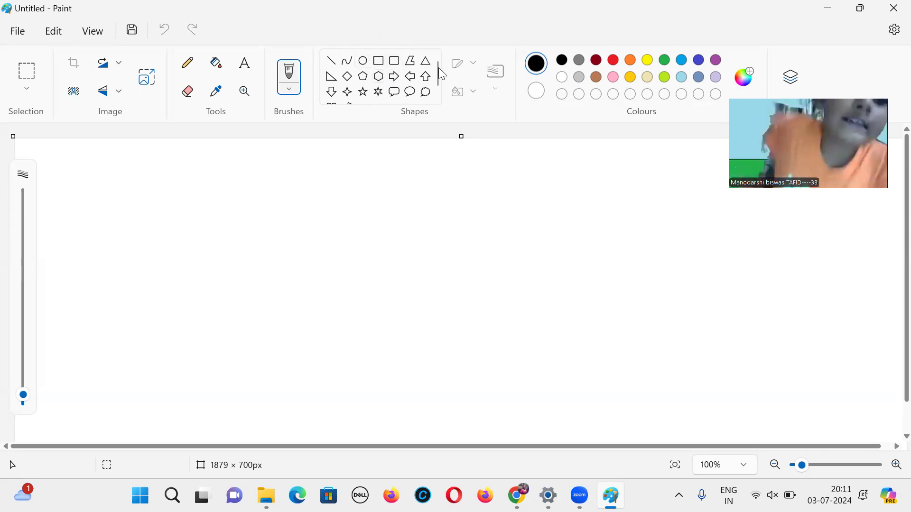
{"action": "left_click_drag", "start_coordinate": [437, 70], "coordinate": [438, 86]}
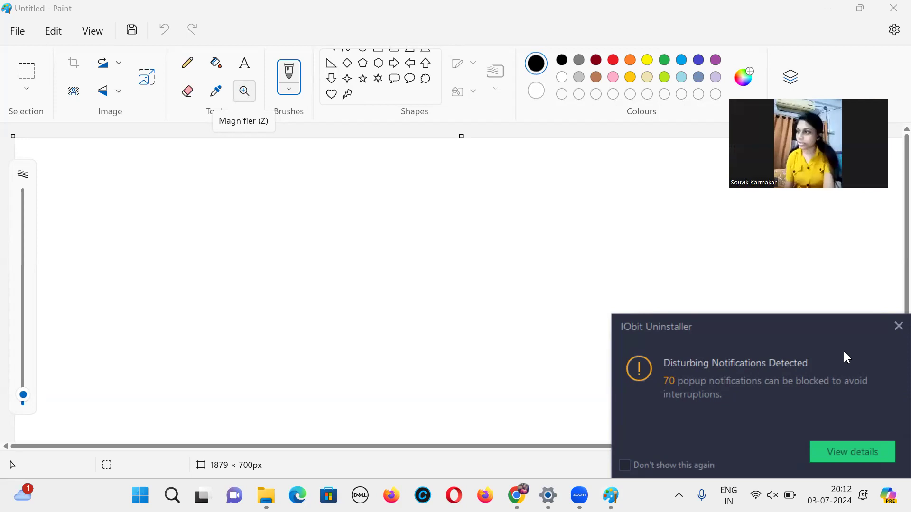
{"action": "left_click", "coordinate": [898, 326]}
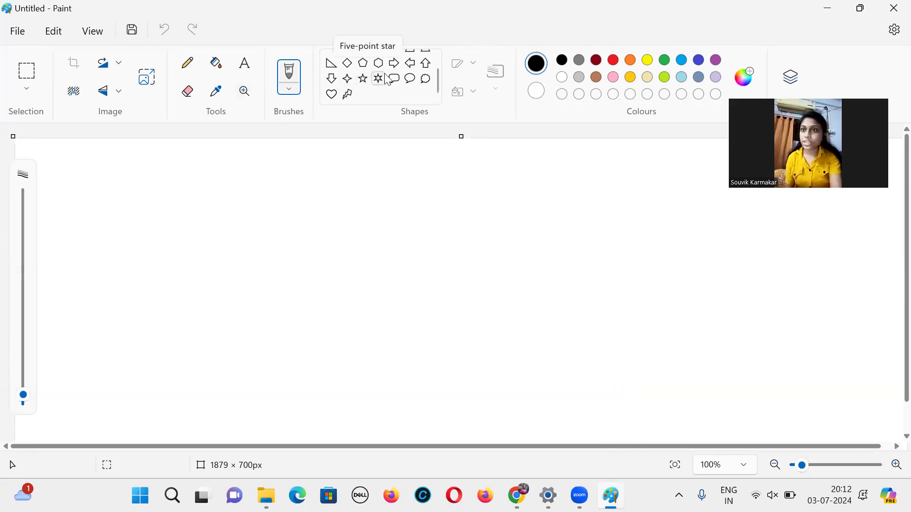
{"action": "left_click", "coordinate": [378, 66]}
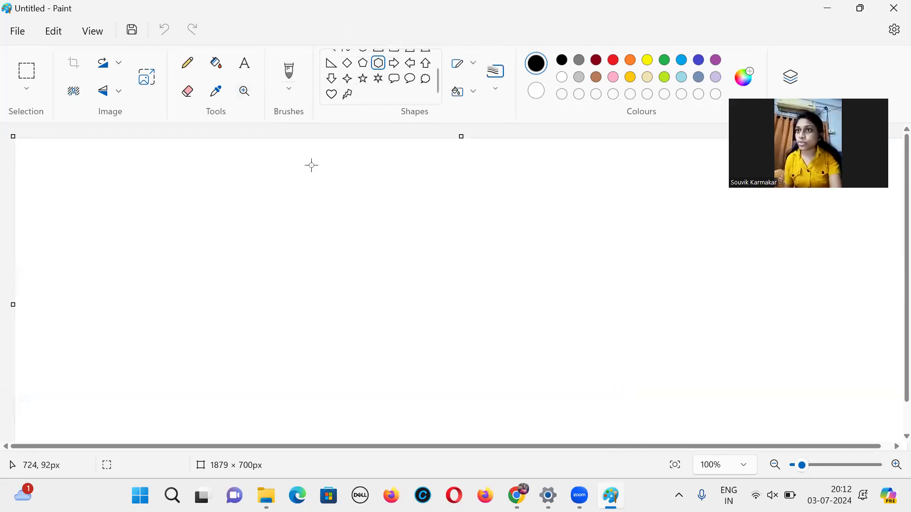
{"action": "left_click_drag", "start_coordinate": [301, 167], "coordinate": [413, 284]}
{"action": "left_click_drag", "start_coordinate": [458, 338], "coordinate": [469, 343]}
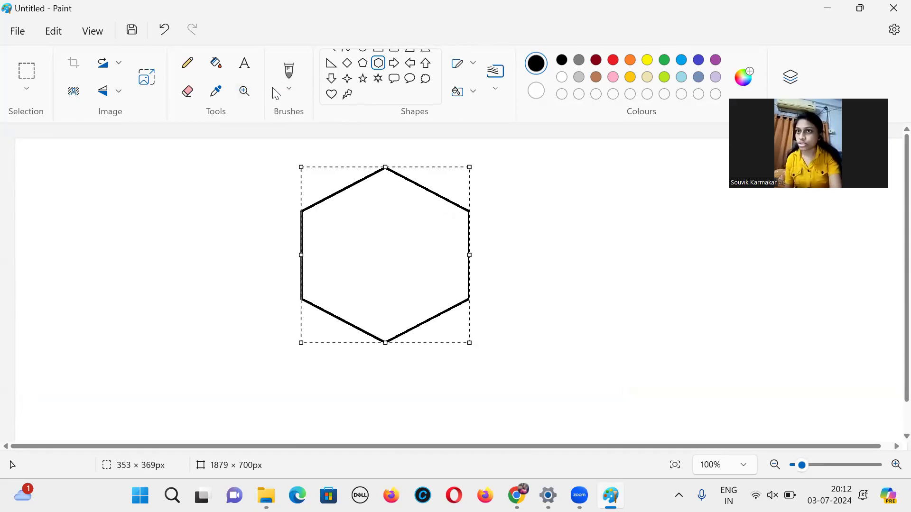
Step: Fill the hexagon with dark red using the Fill tool
{"action": "left_click", "coordinate": [216, 63]}
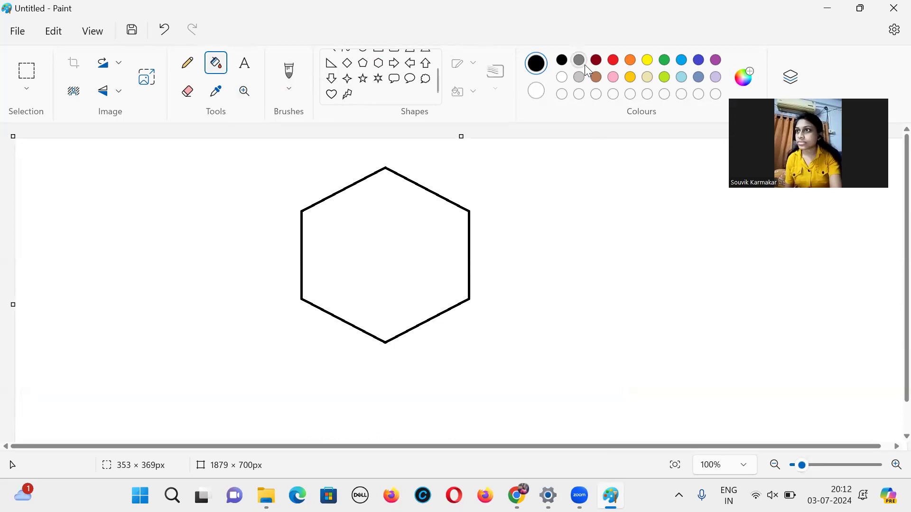
{"action": "left_click", "coordinate": [596, 59]}
{"action": "left_click", "coordinate": [405, 206]}
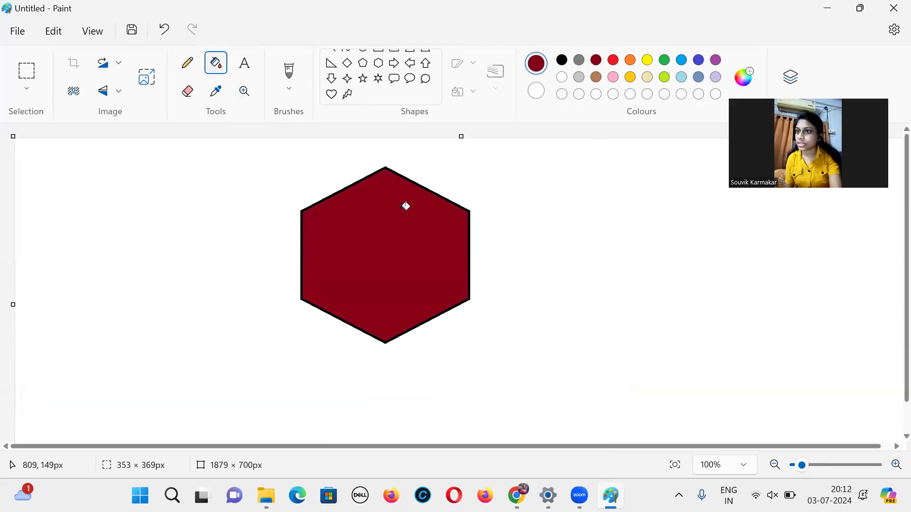
Step: Flip the whole image vertically twice
{"action": "left_click", "coordinate": [109, 101]}
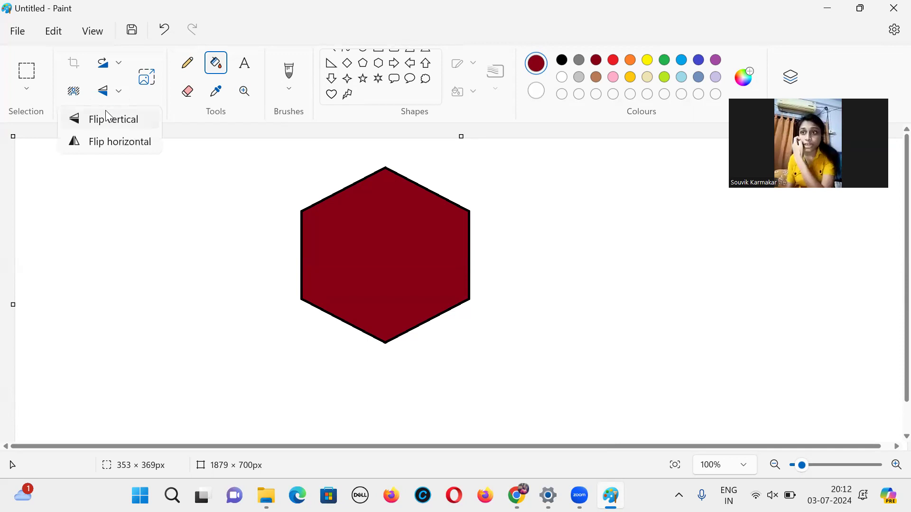
{"action": "left_click", "coordinate": [108, 117]}
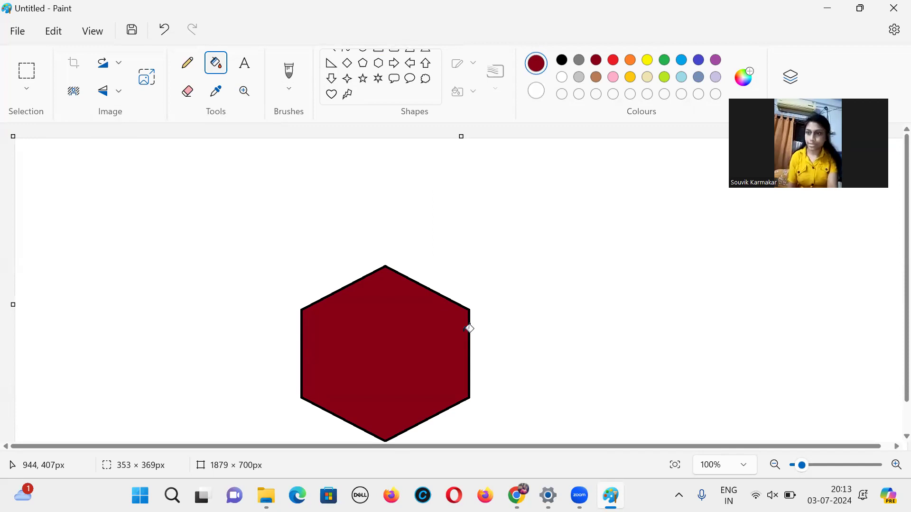
{"action": "left_click", "coordinate": [118, 92]}
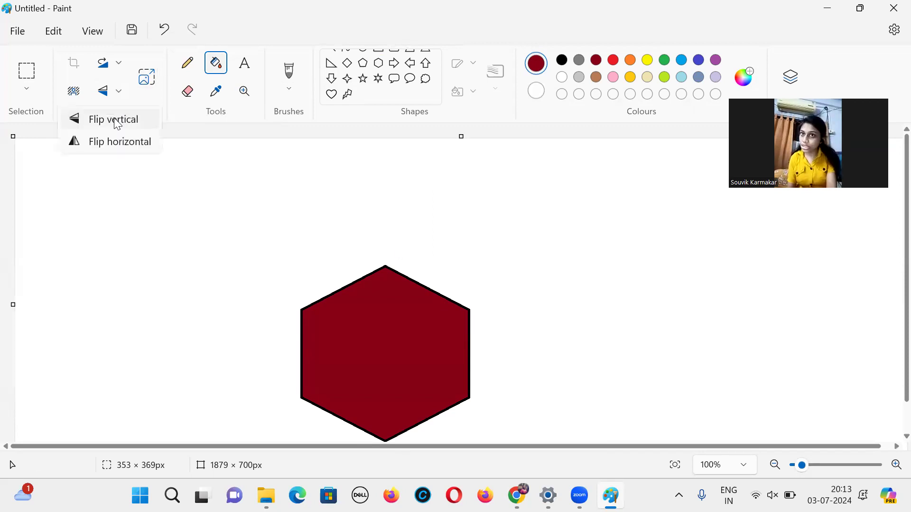
{"action": "left_click", "coordinate": [116, 122]}
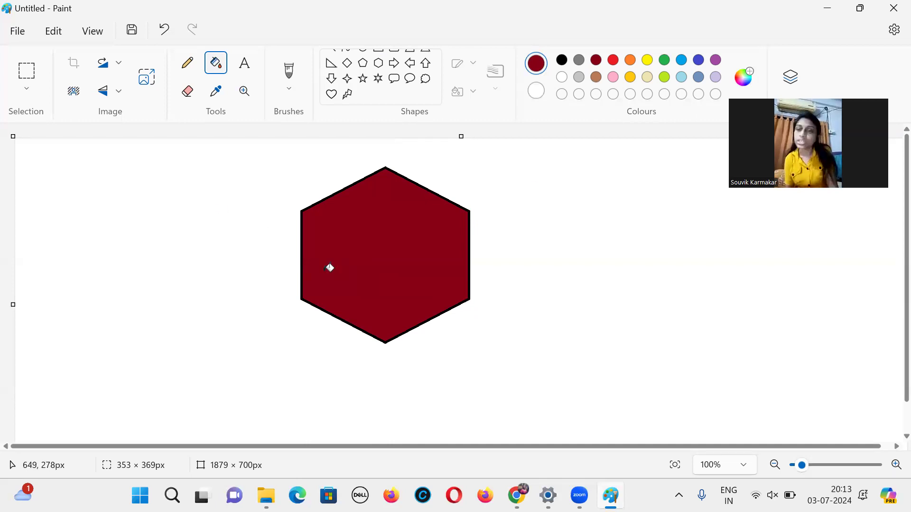
Step: Flip the whole image horizontally
{"action": "left_click", "coordinate": [118, 92]}
{"action": "left_click", "coordinate": [118, 144]}
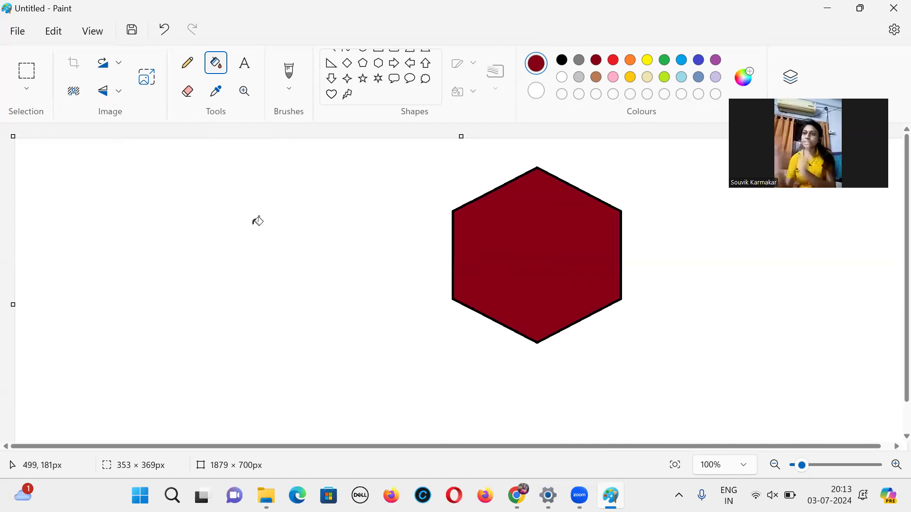
Step: Rotate the whole image 180°
{"action": "left_click", "coordinate": [114, 68]}
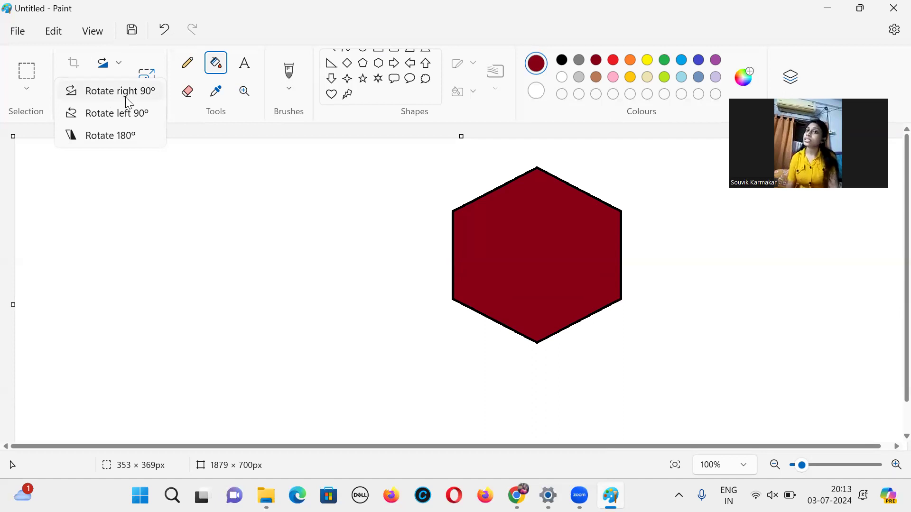
{"action": "left_click", "coordinate": [122, 134]}
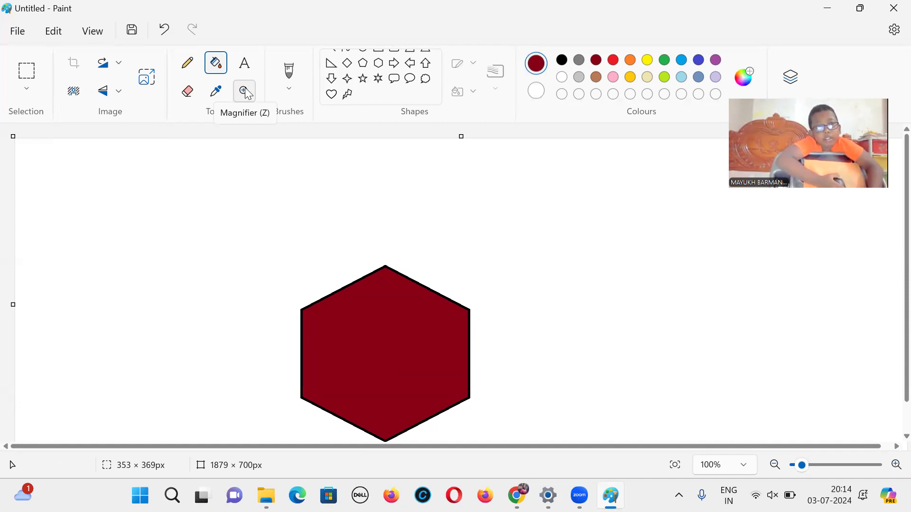
Step: Make a rectangular selection around the hexagon
{"action": "left_click", "coordinate": [24, 78]}
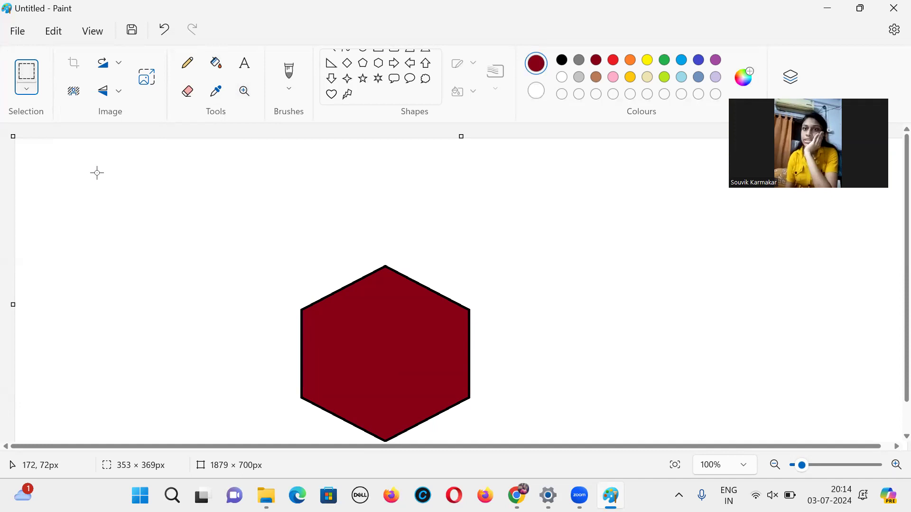
{"action": "left_click", "coordinate": [223, 234]}
{"action": "left_click_drag", "start_coordinate": [276, 286], "coordinate": [551, 465]}
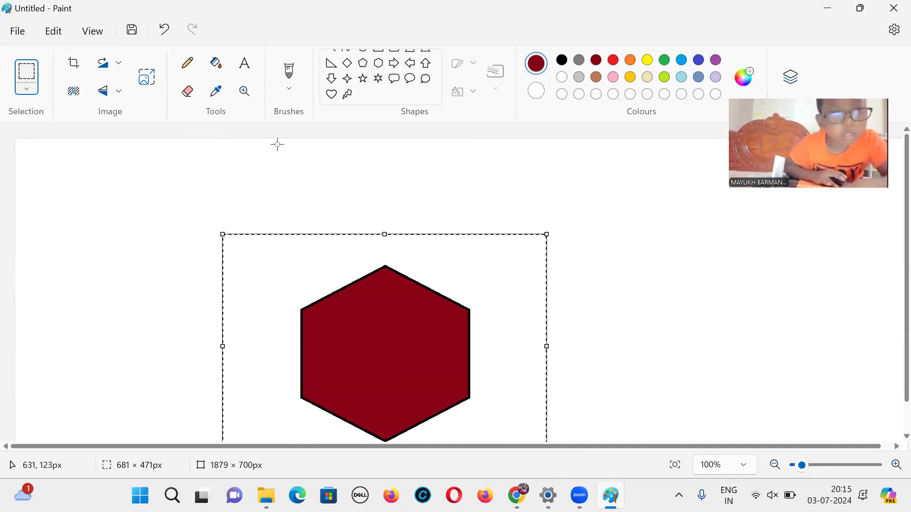
Step: Open Resize and Skew for the selection, setting resize to 200% and horizontal skew to 89°
{"action": "left_click", "coordinate": [155, 81]}
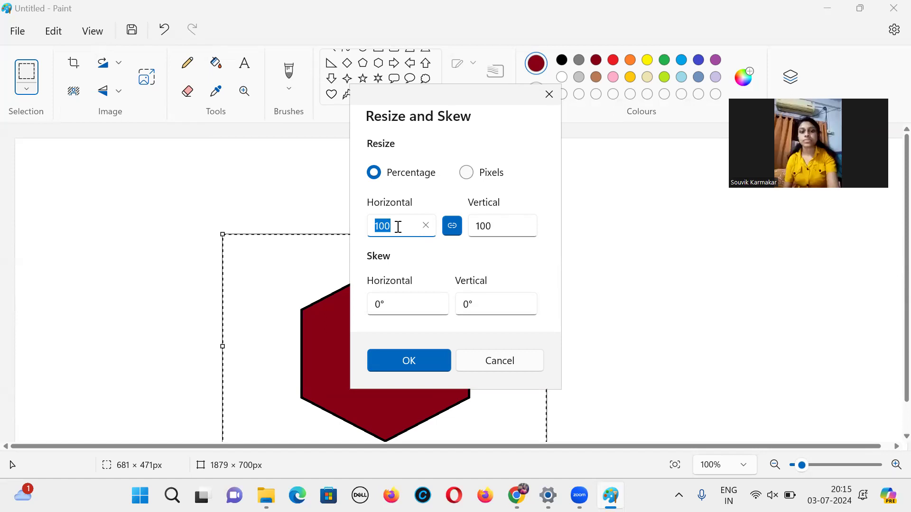
{"action": "type", "text": "200"}
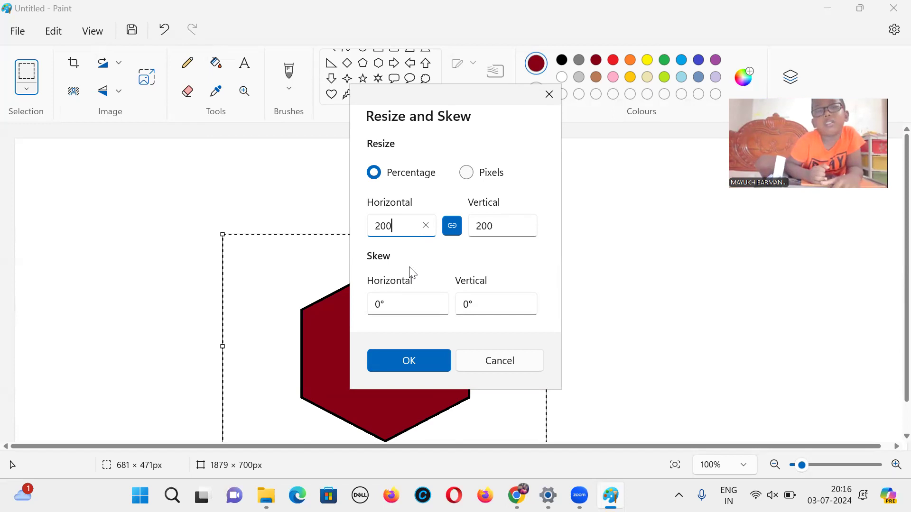
{"action": "left_click", "coordinate": [398, 303]}
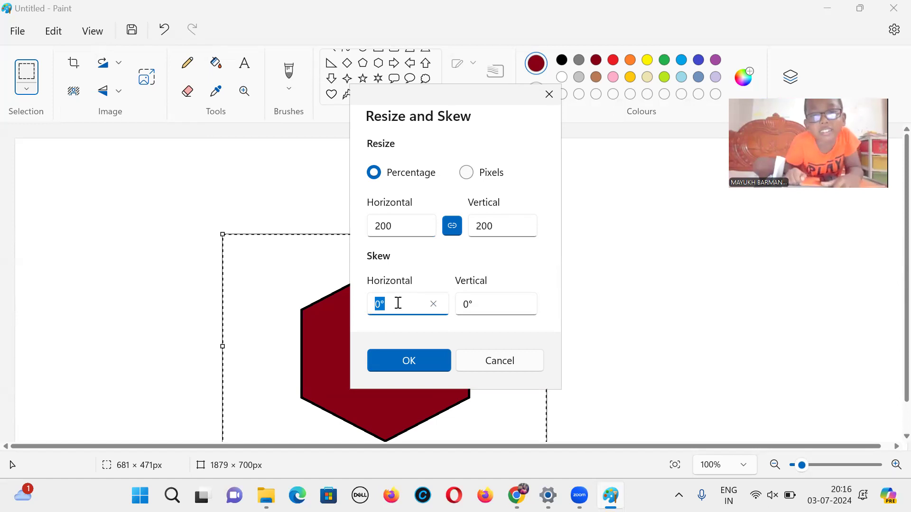
{"action": "key", "text": "BackSpace"}
{"action": "type", "text": "300"}
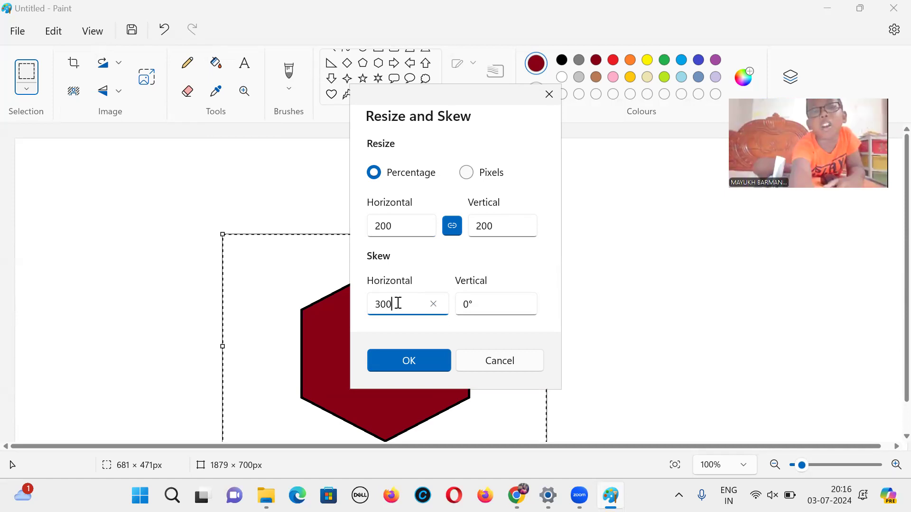
Step: Set the vertical skew to 89° and apply the resize and skew
{"action": "left_click", "coordinate": [495, 297]}
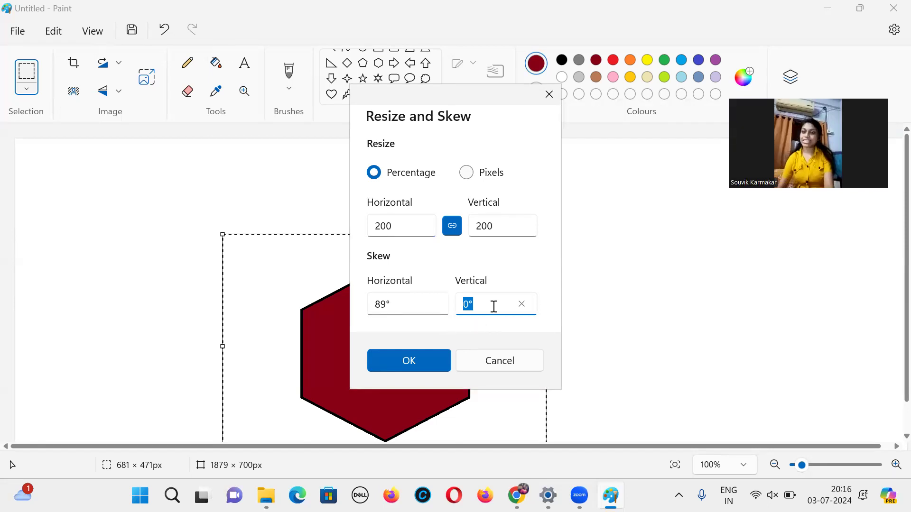
{"action": "type", "text": "300"}
{"action": "key", "text": "BackSpace"}
{"action": "key", "text": "BackSpace"}
{"action": "key", "text": "BackSpace"}
{"action": "type", "text": "89"}
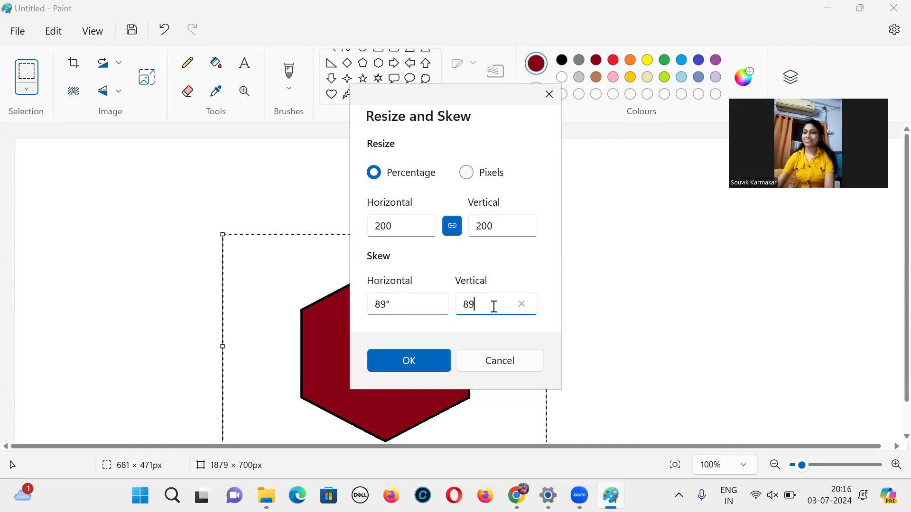
{"action": "left_click", "coordinate": [411, 233]}
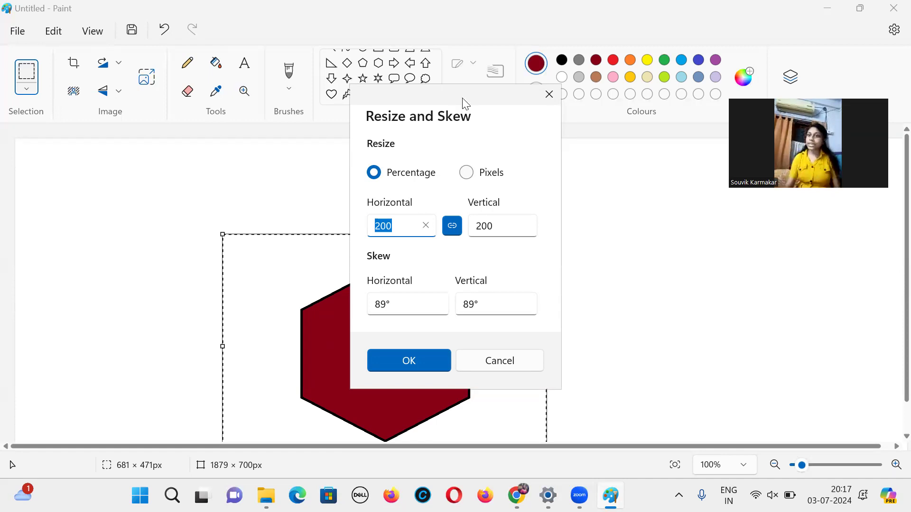
{"action": "left_click_drag", "start_coordinate": [468, 102], "coordinate": [659, 147]}
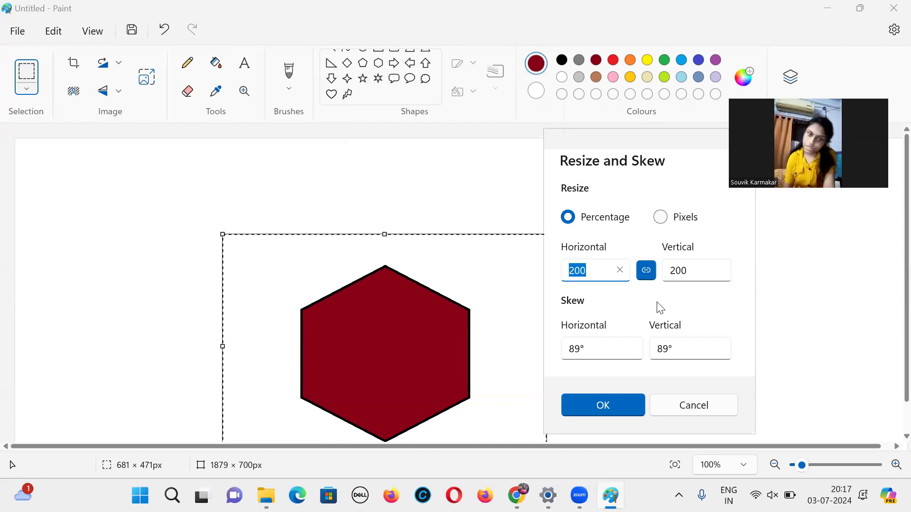
{"action": "left_click", "coordinate": [609, 396]}
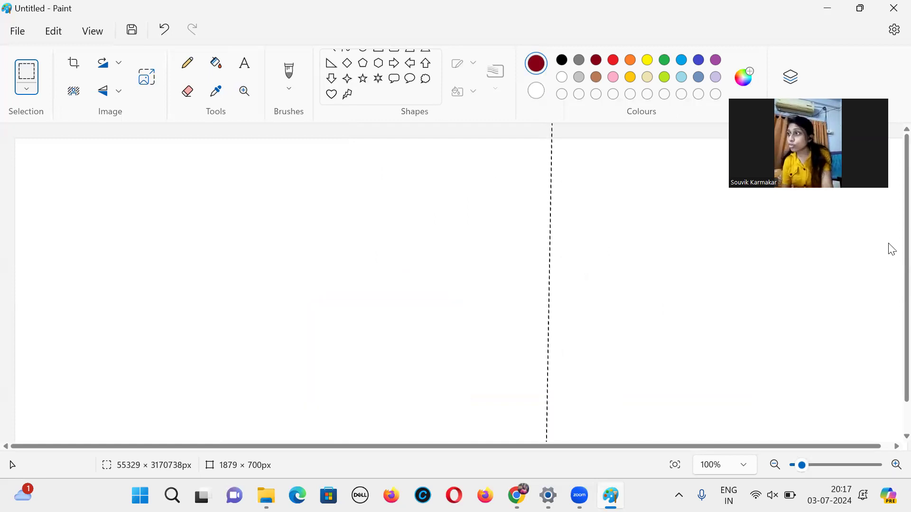
Step: Resize the selection to 30% with Resize and Skew
{"action": "left_click_drag", "start_coordinate": [906, 264], "coordinate": [906, 106]}
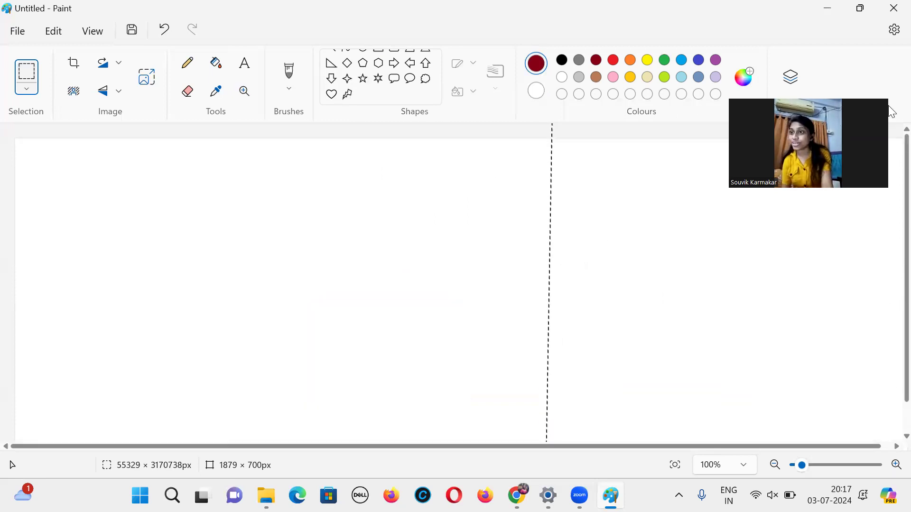
{"action": "left_click", "coordinate": [146, 76]}
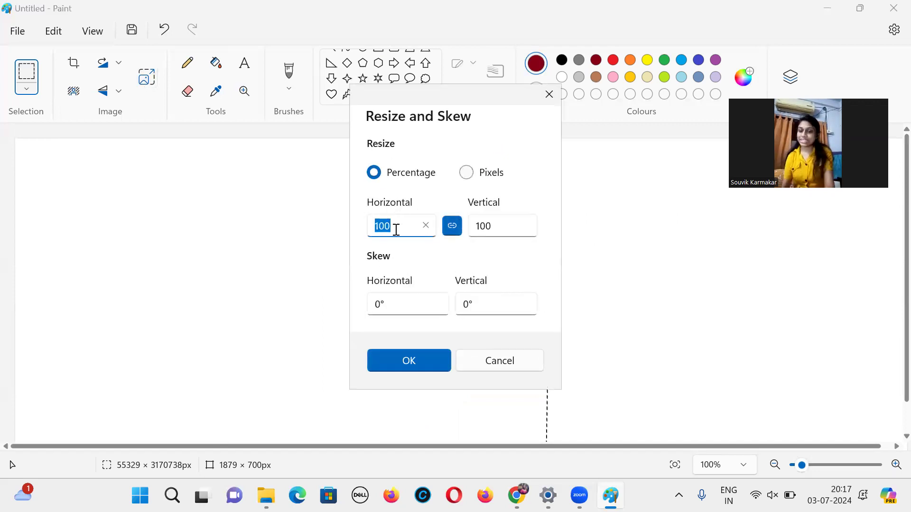
{"action": "type", "text": "30"}
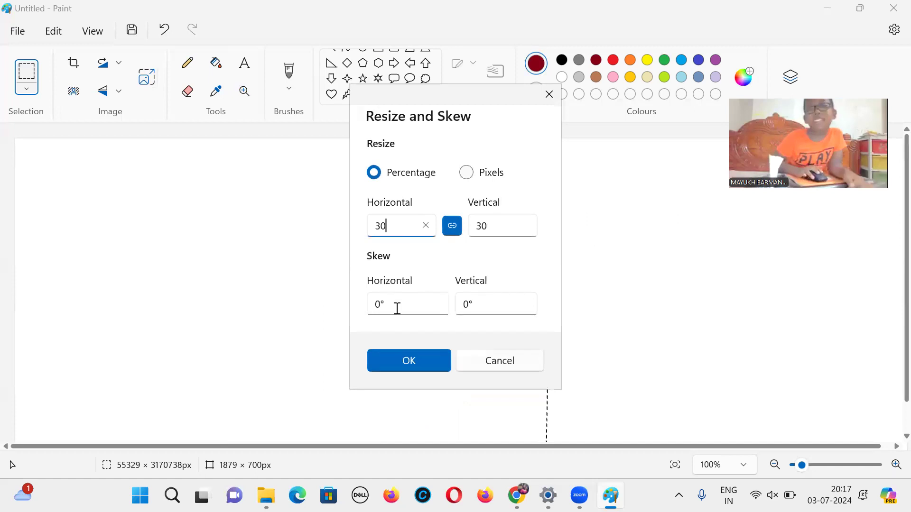
{"action": "left_click", "coordinate": [427, 359]}
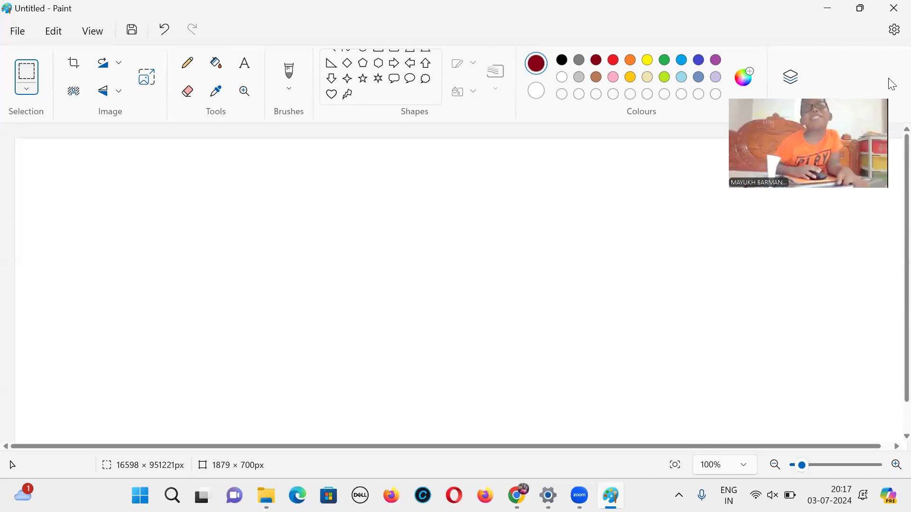
Step: Deselect and undo the selection's resize and skew changes
{"action": "left_click", "coordinate": [502, 273]}
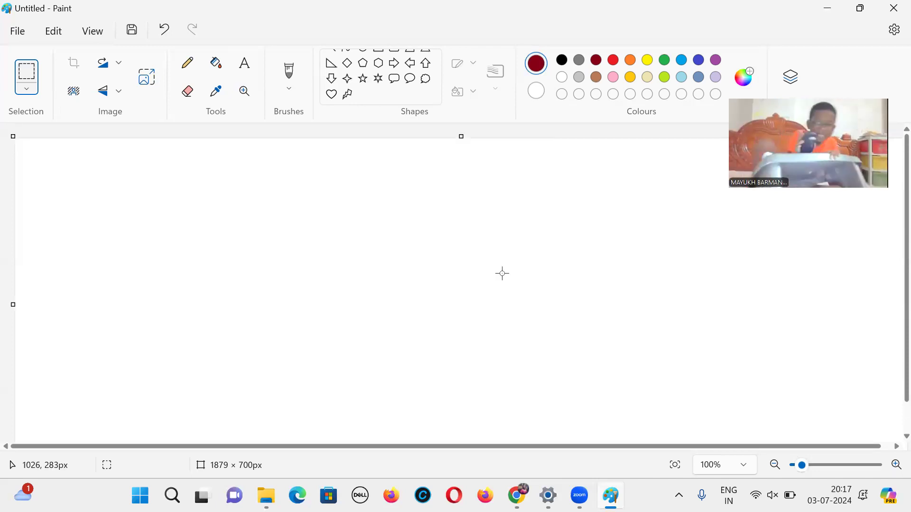
{"action": "key", "text": "ctrl+z"}
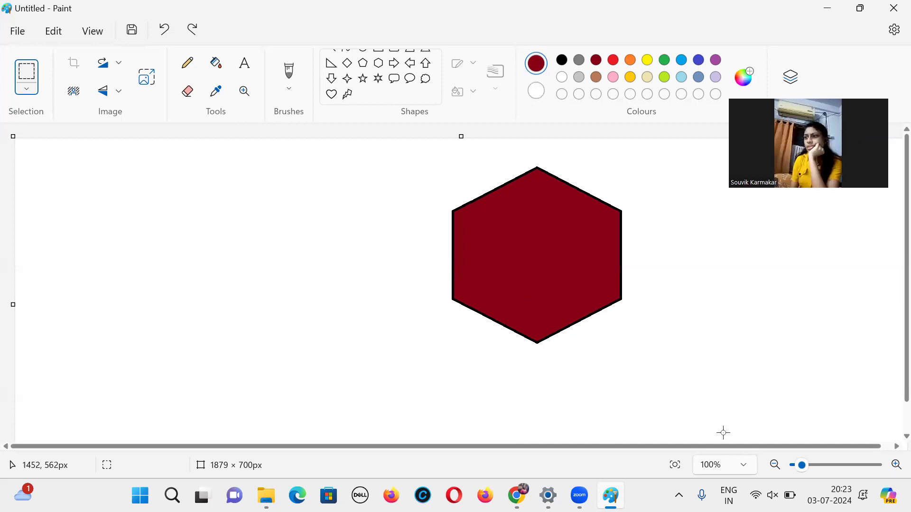
Step: Zoom the canvas view out to 40%
{"action": "left_click", "coordinate": [775, 465]}
{"action": "left_click", "coordinate": [774, 466]}
{"action": "left_click", "coordinate": [774, 466]}
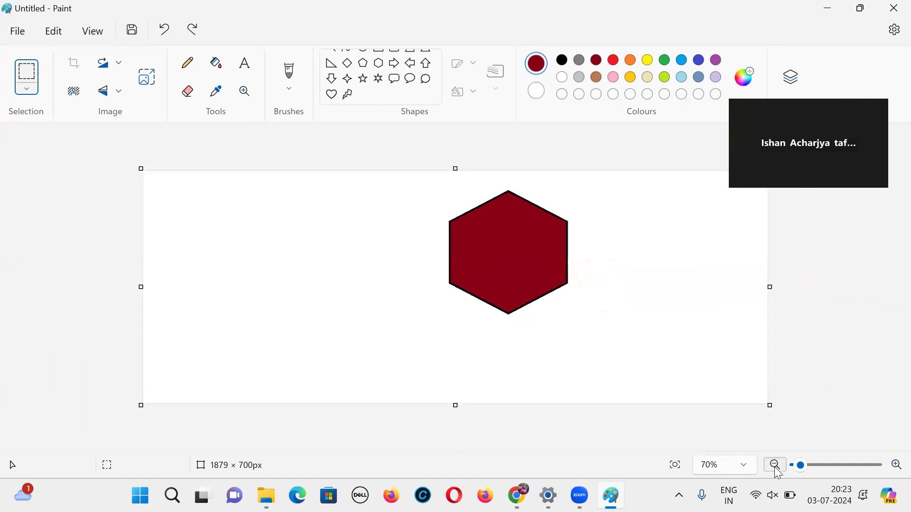
{"action": "left_click", "coordinate": [775, 466]}
{"action": "left_click", "coordinate": [742, 466]}
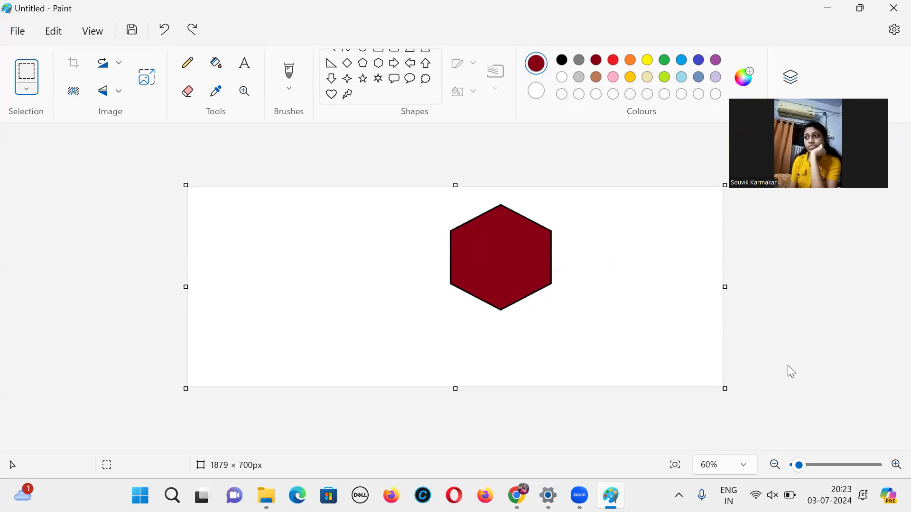
{"action": "left_click", "coordinate": [774, 468]}
{"action": "left_click", "coordinate": [775, 467]}
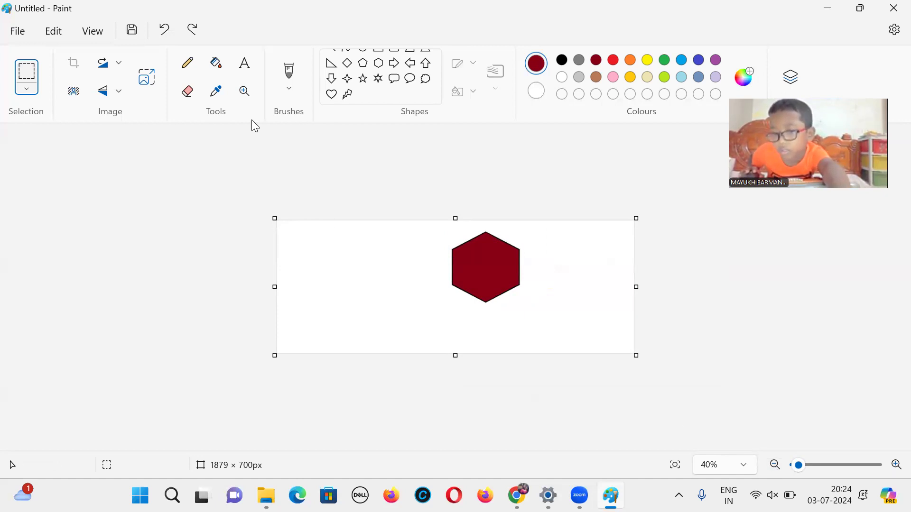
Step: Zoom in on the hexagon to 130% with the Magnifier tool
{"action": "left_click", "coordinate": [245, 91]}
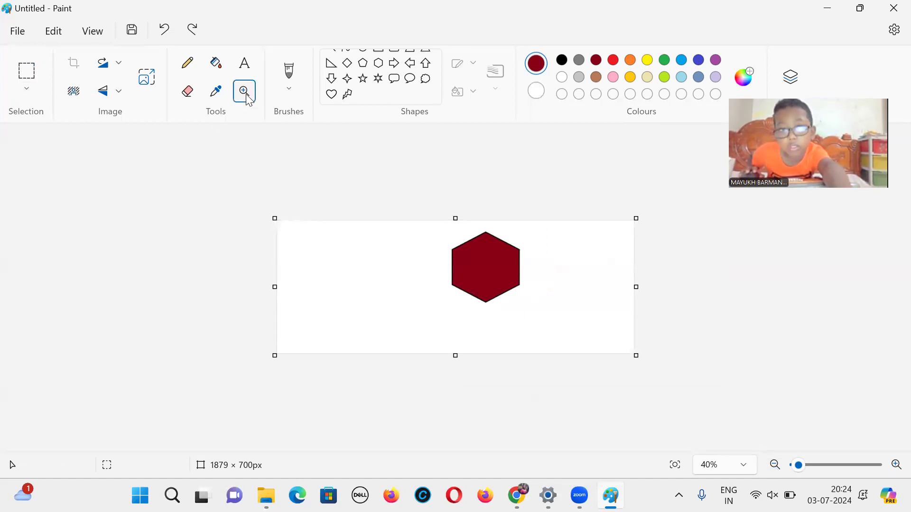
{"action": "left_click", "coordinate": [465, 253]}
{"action": "left_click", "coordinate": [465, 253]}
{"action": "left_click", "coordinate": [465, 253]}
{"action": "left_click", "coordinate": [465, 253]}
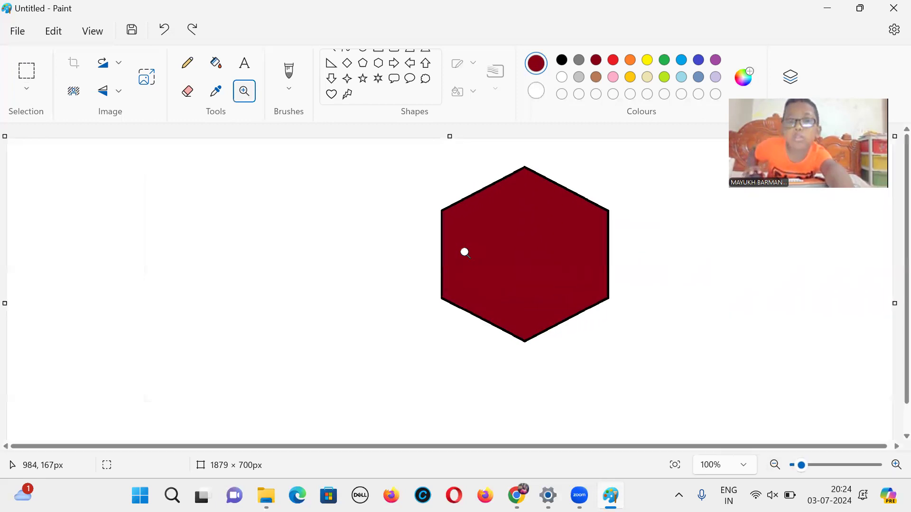
{"action": "left_click", "coordinate": [501, 264]}
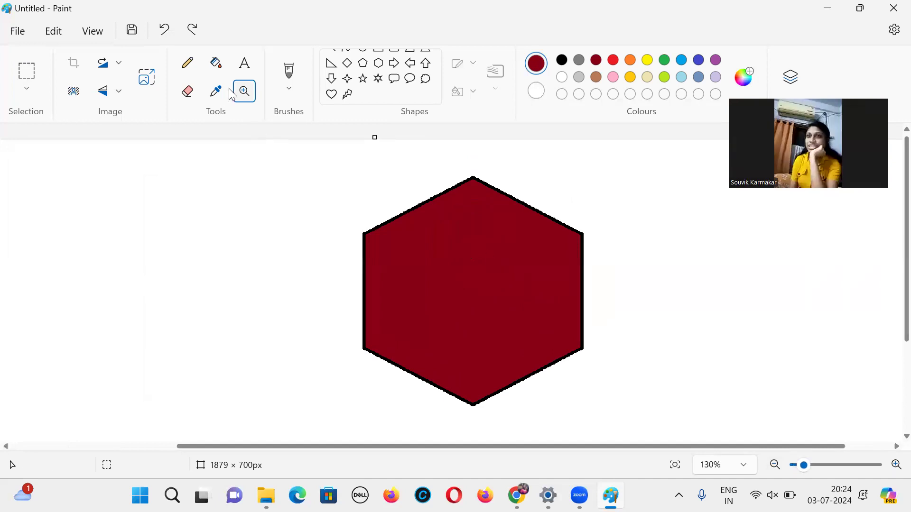
Step: Switch off the Magnifier and examine the Save as picture format options in the File menu, then close it
{"action": "left_click", "coordinate": [244, 93]}
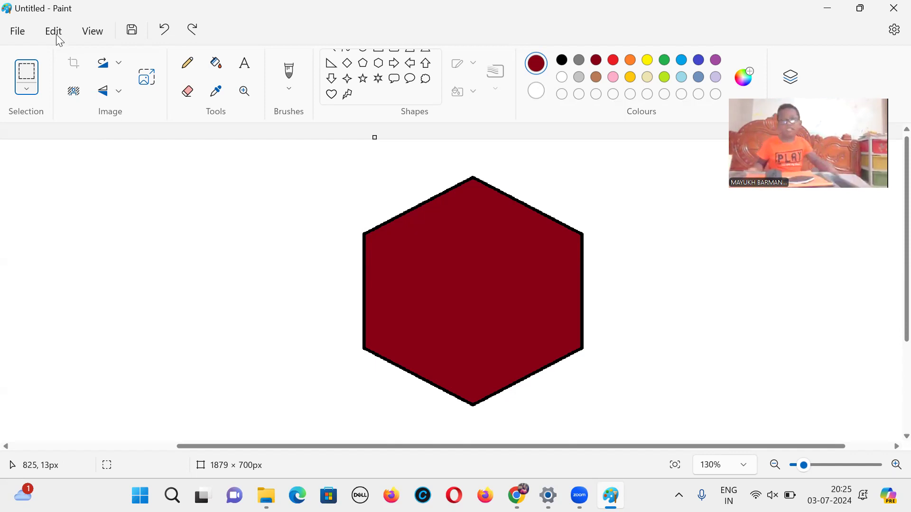
{"action": "left_click", "coordinate": [12, 27]}
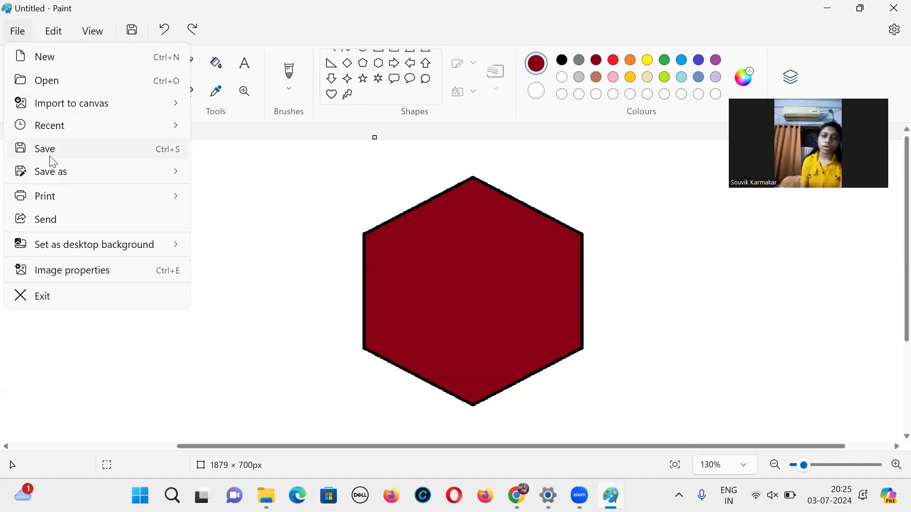
{"action": "mouse_move", "coordinate": [86, 181]}
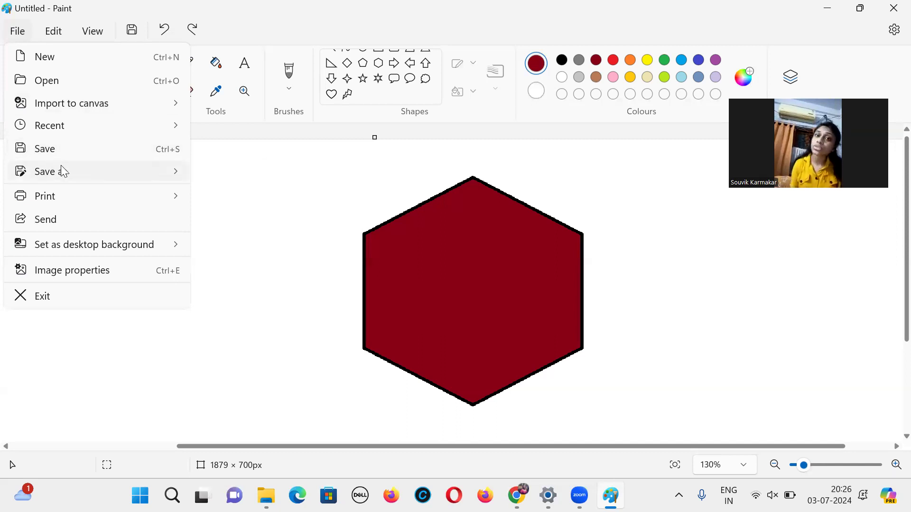
{"action": "mouse_move", "coordinate": [62, 171]}
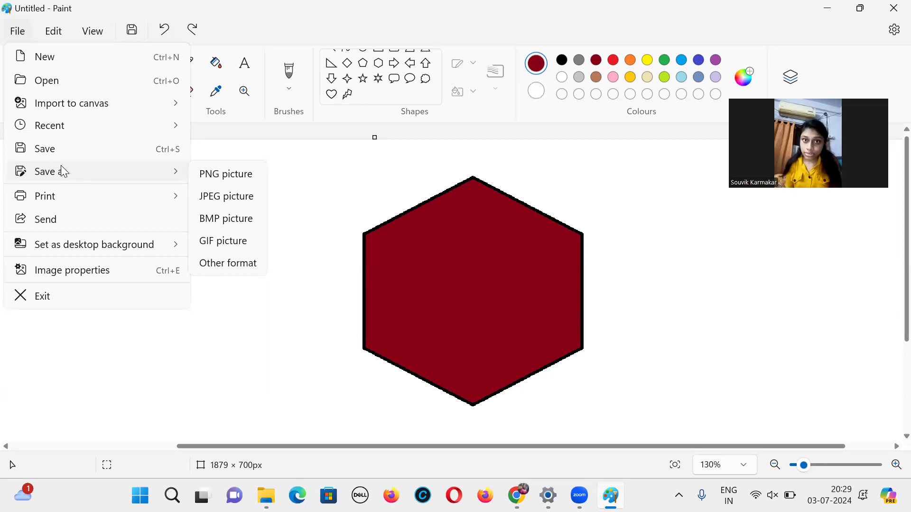
{"action": "left_click", "coordinate": [405, 209]}
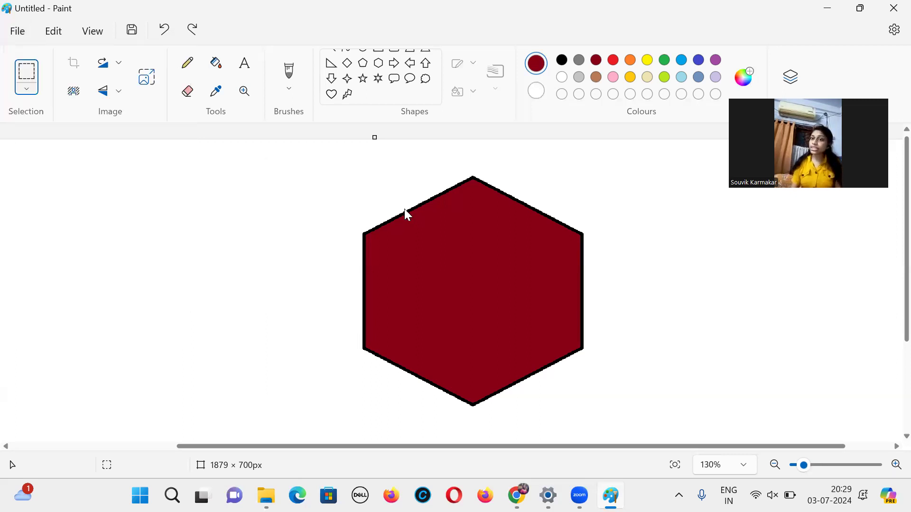